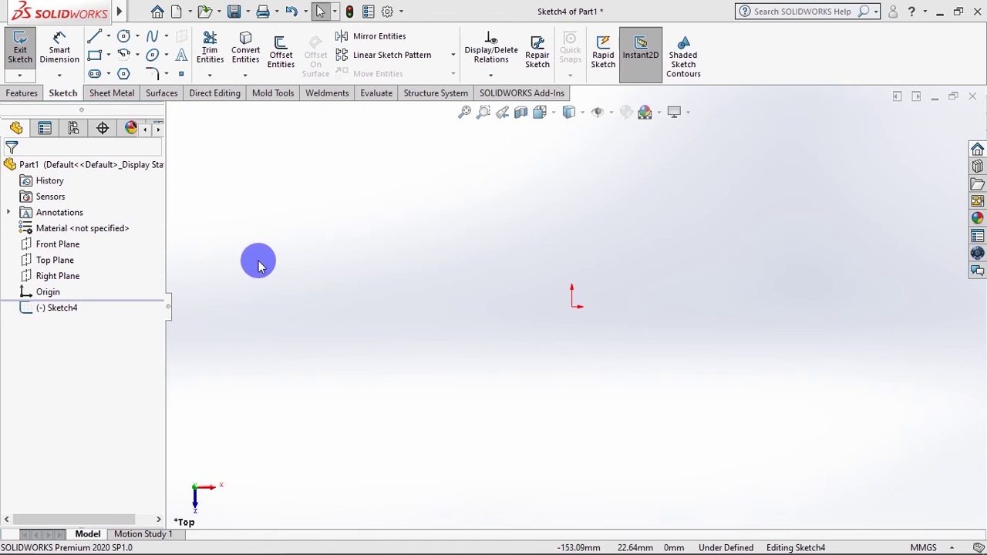
Draw a single horizontal line above and left of the origin with the Line tool.
click(95, 39)
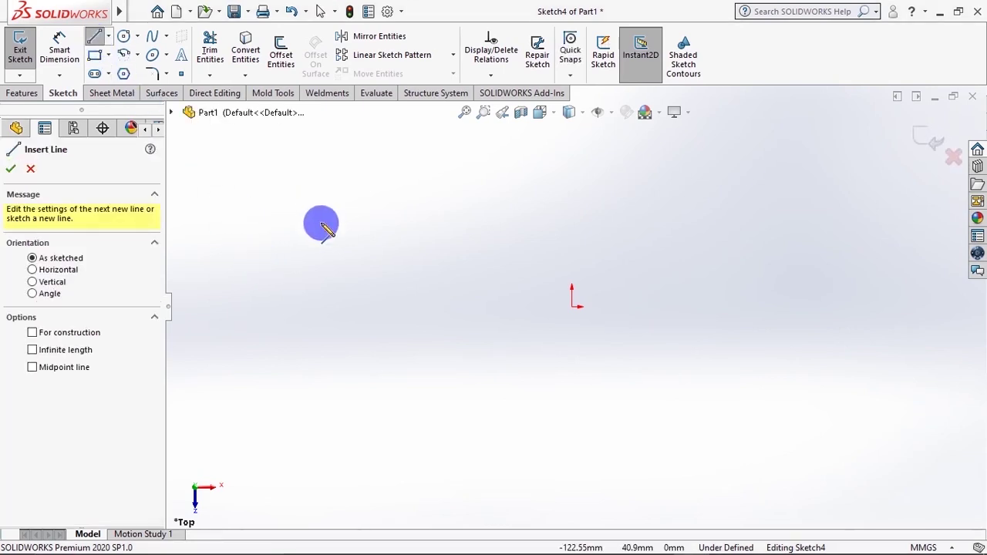
mouse_move(322, 225)
mouse_down()
mouse_move(471, 270)
mouse_move(491, 242)
mouse_move(497, 266)
mouse_move(510, 223)
mouse_up()
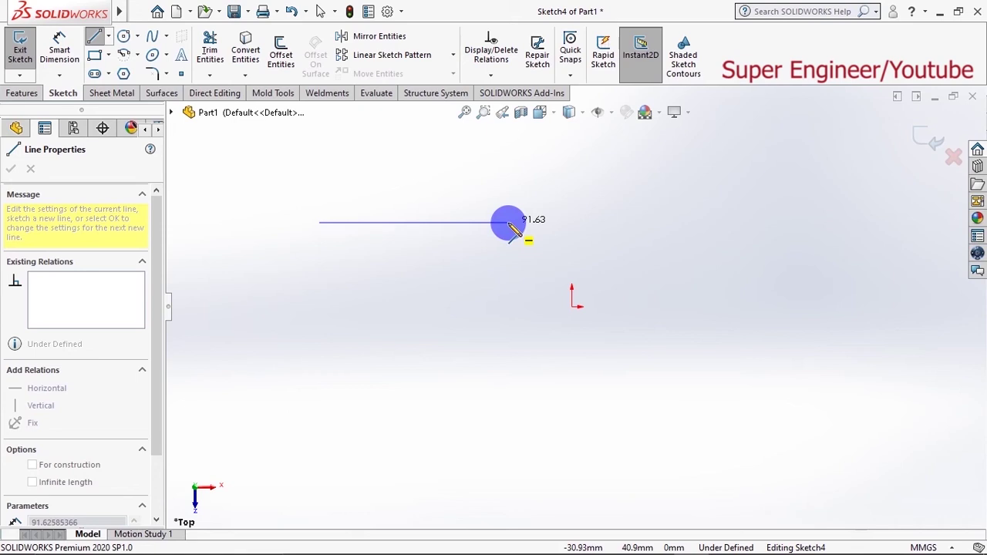
click(509, 223)
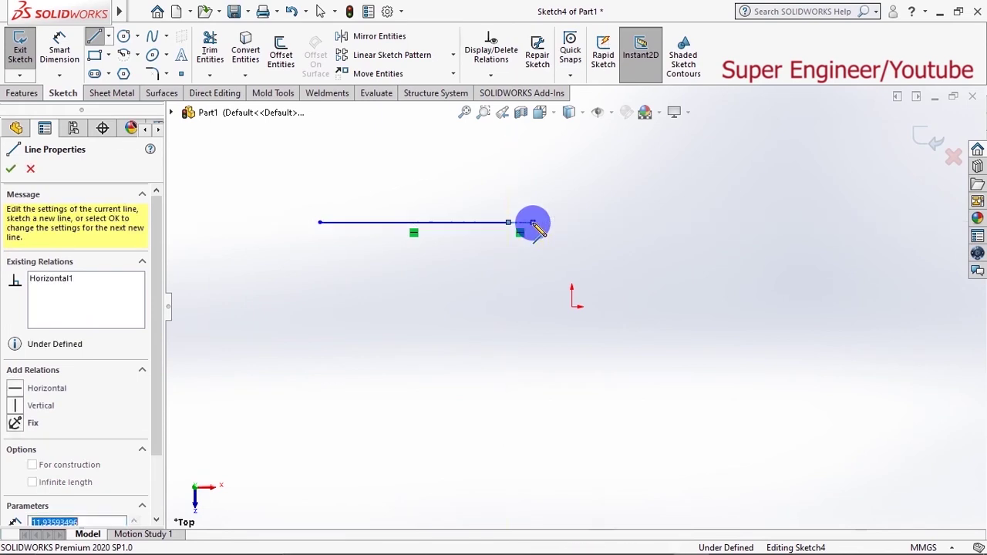
key(Escape)
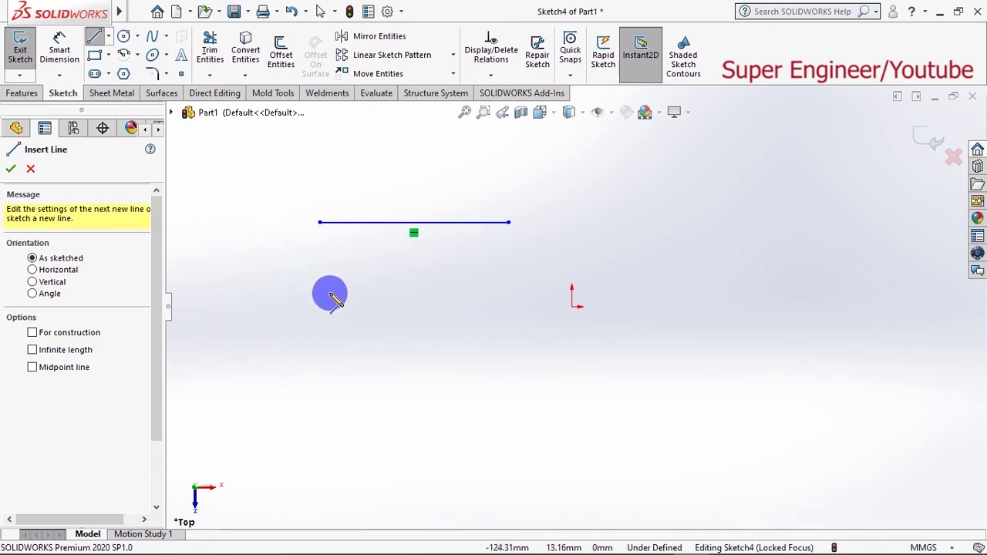
Draw a vertical line left of the horizontal line, then exit to Select.
click(263, 383)
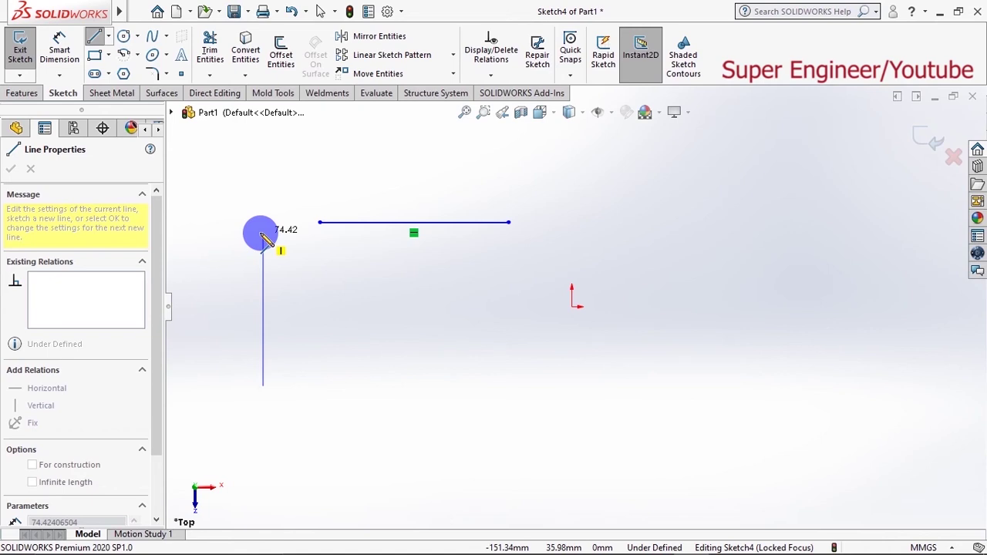
double_click(263, 234)
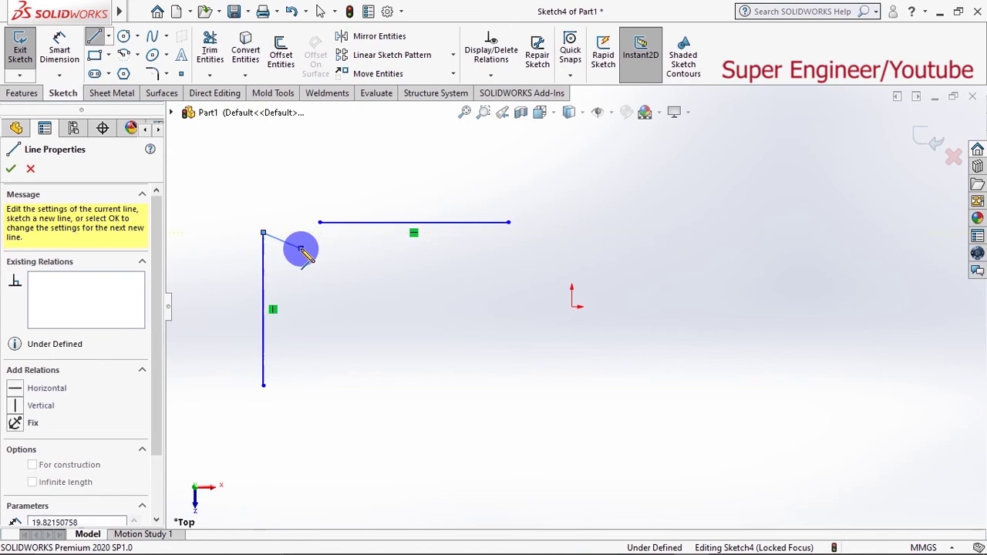
right_click(302, 319)
click(324, 322)
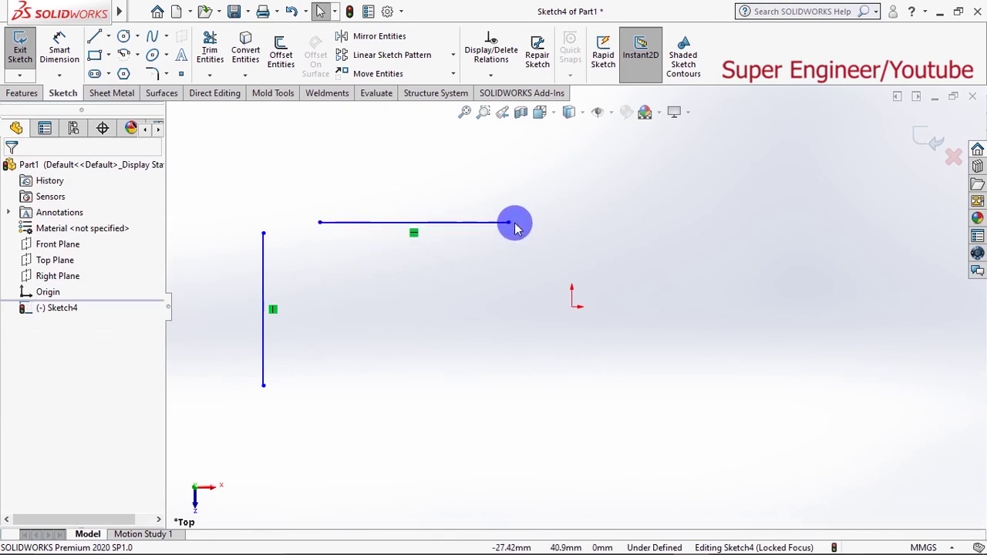
Drag the horizontal line's right end and the vertical line's top end to lengthen them.
drag(509, 224, 578, 198)
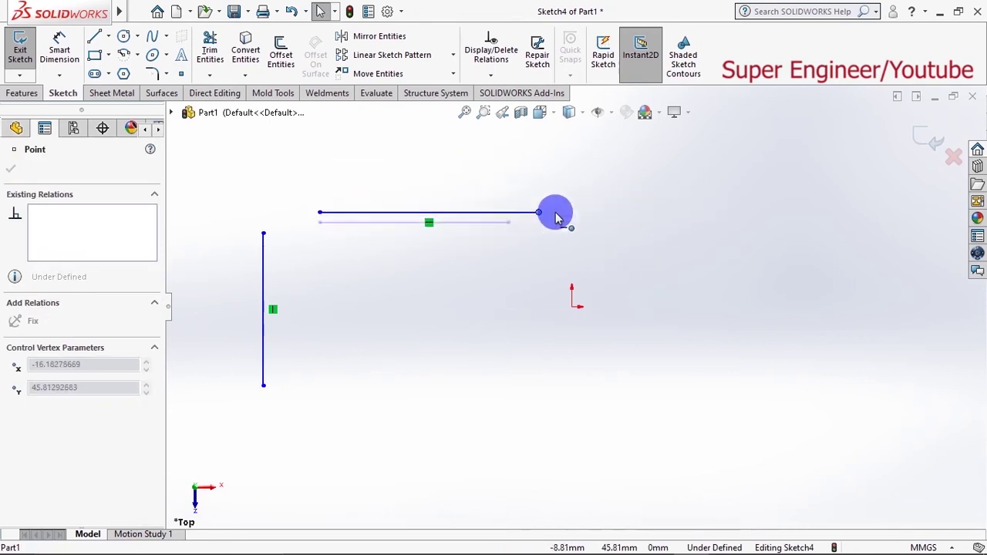
drag(579, 199, 547, 191)
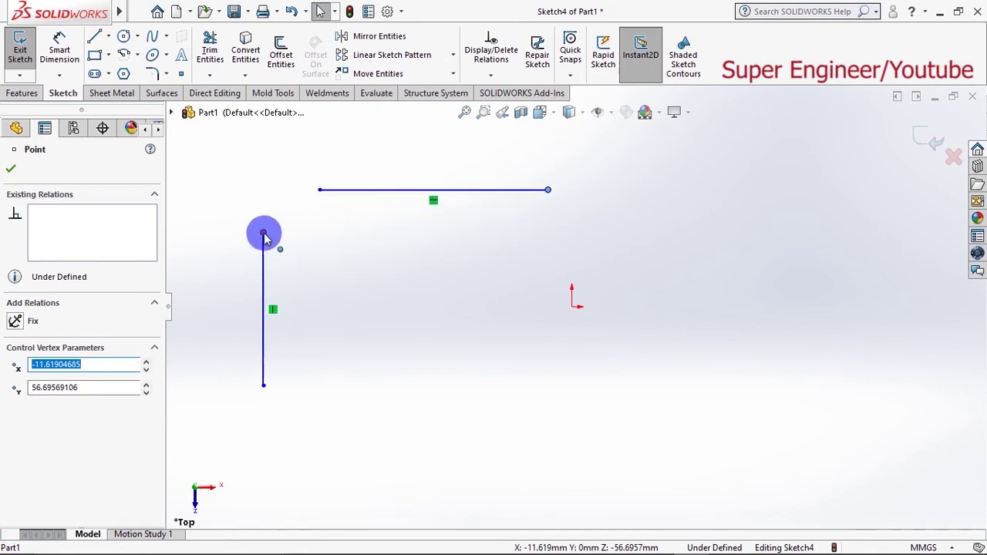
drag(264, 233, 282, 169)
click(236, 136)
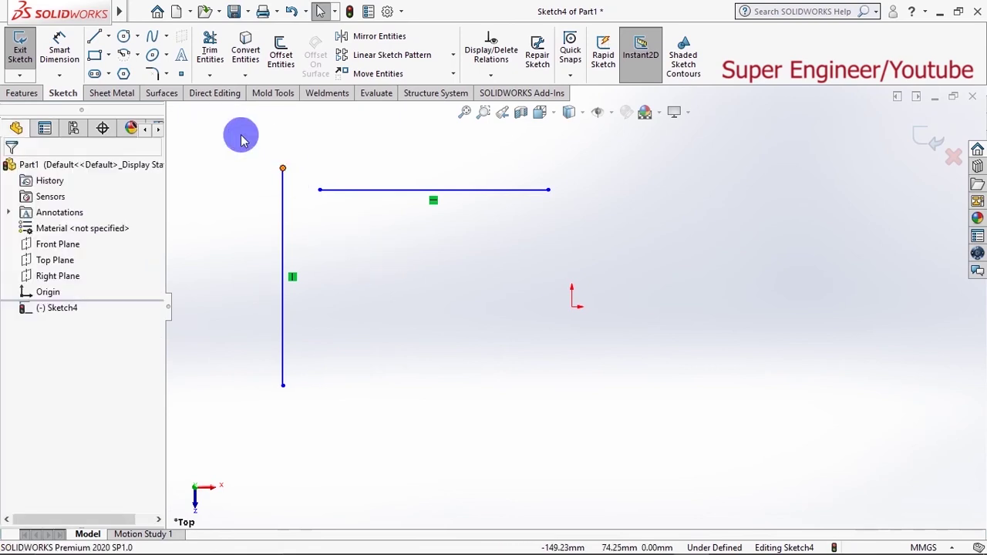
Draw a circle between the two lines, below the horizontal one, then resume the Line tool.
click(125, 37)
drag(424, 300, 467, 335)
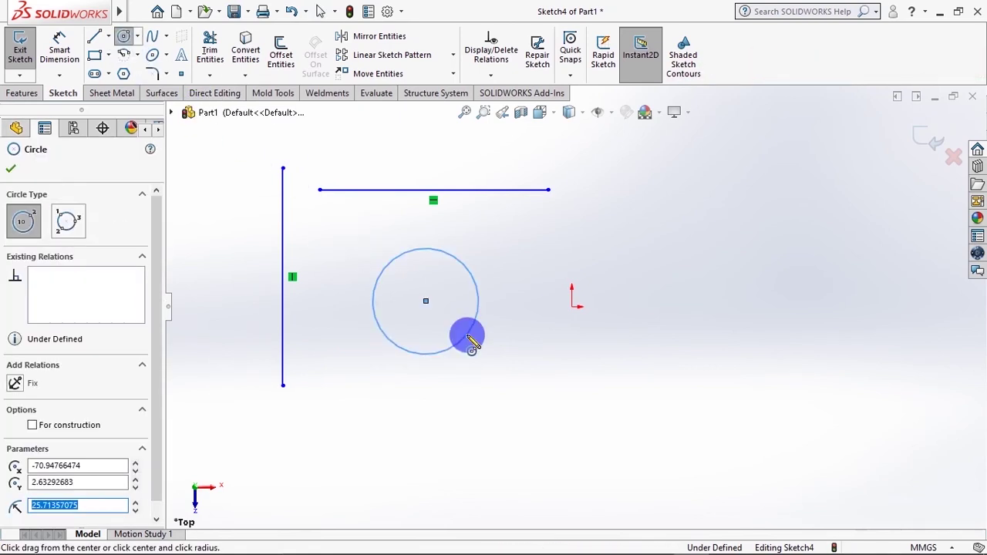
right_click(513, 287)
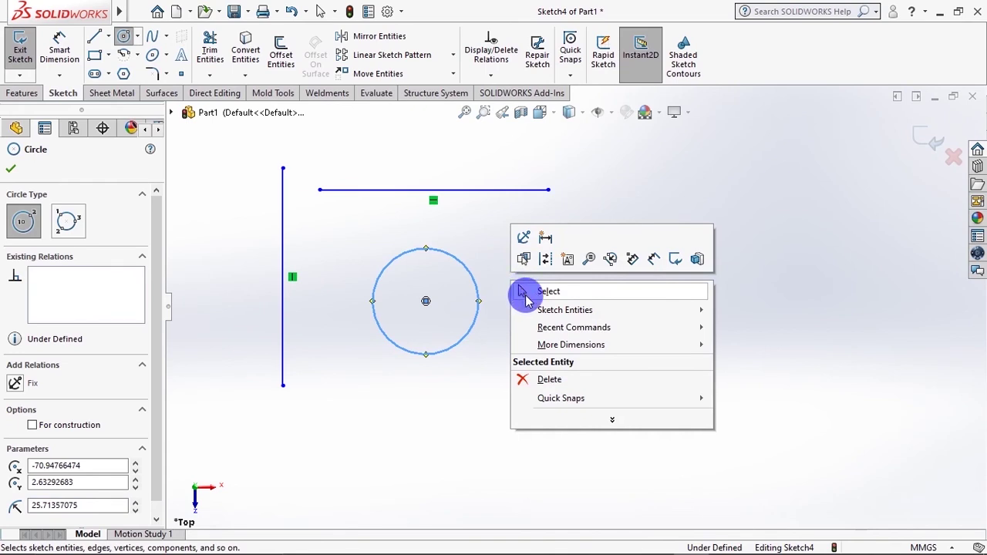
mouse_move(565, 310)
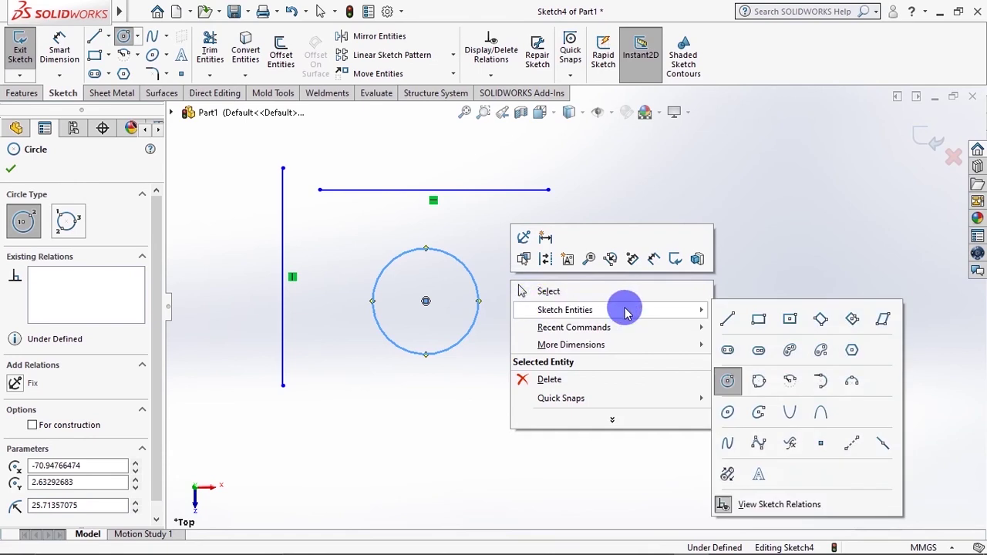
click(729, 324)
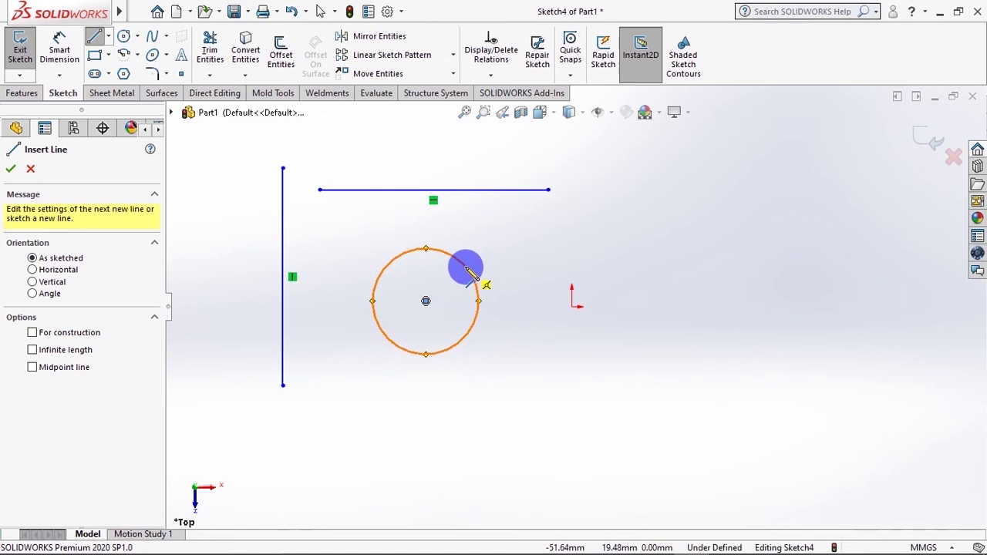
Draw a line from the circle's edge, picking up a tangent relation.
click(425, 248)
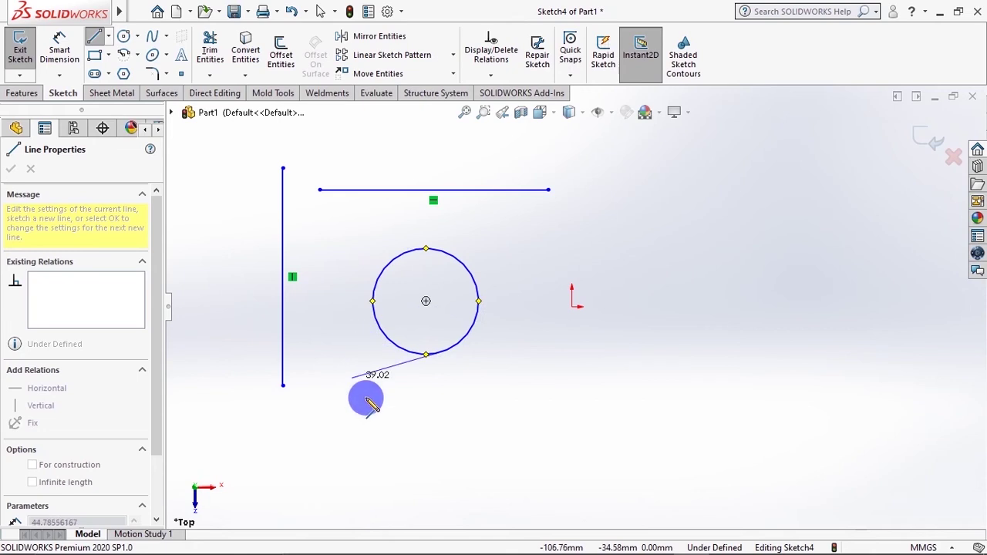
click(528, 377)
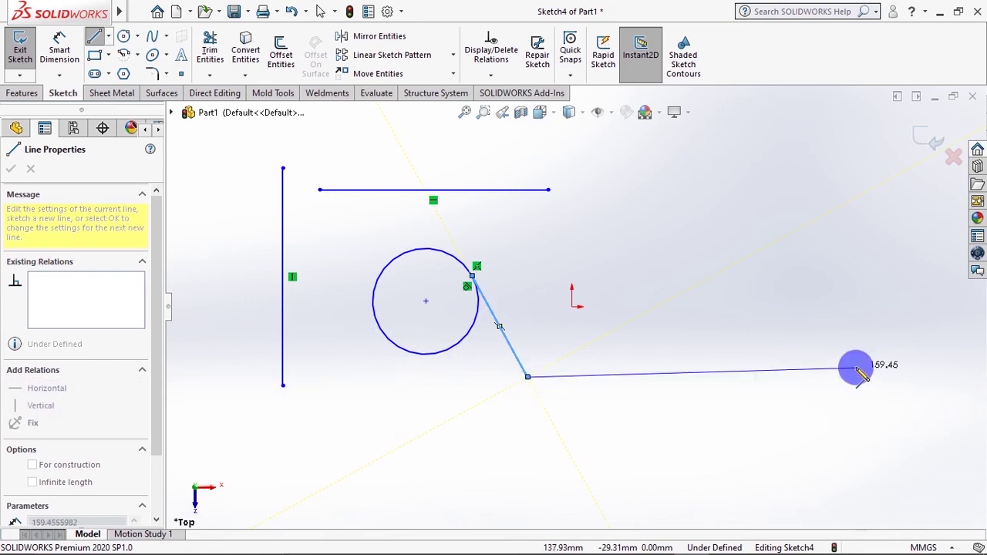
key(Escape)
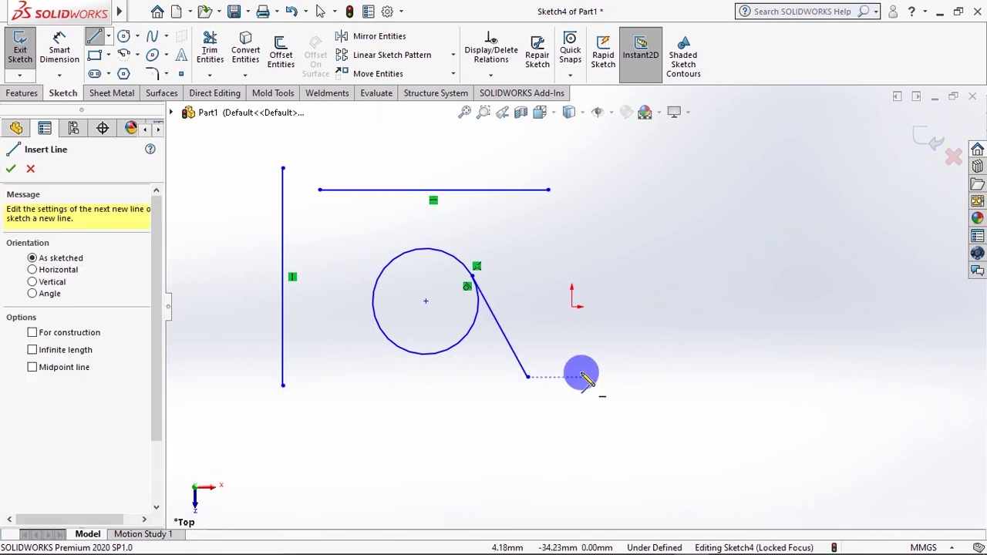
Drag the tangent line's free end to the right of the circle's top.
right_click(703, 262)
click(727, 267)
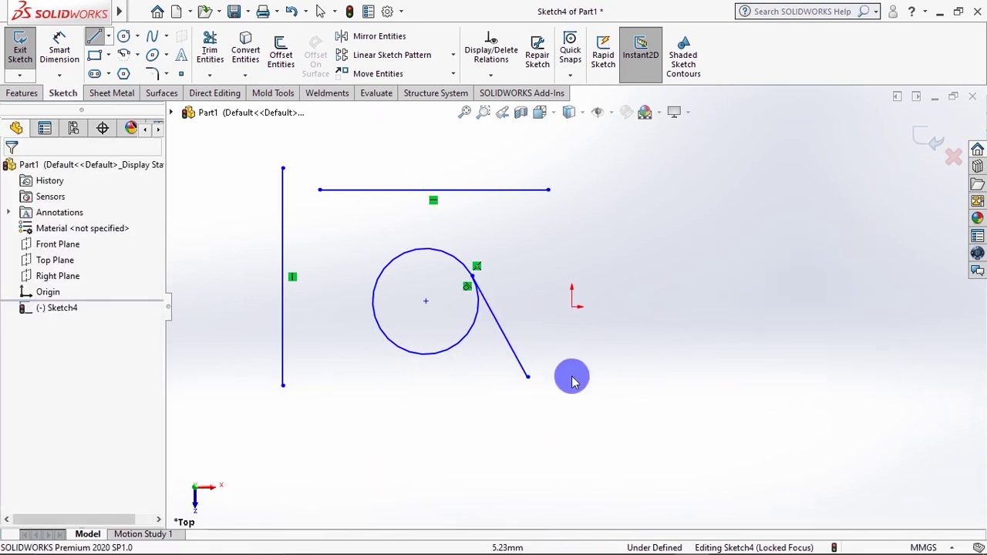
click(527, 377)
mouse_move(602, 298)
mouse_down()
mouse_move(569, 369)
mouse_move(587, 263)
mouse_up()
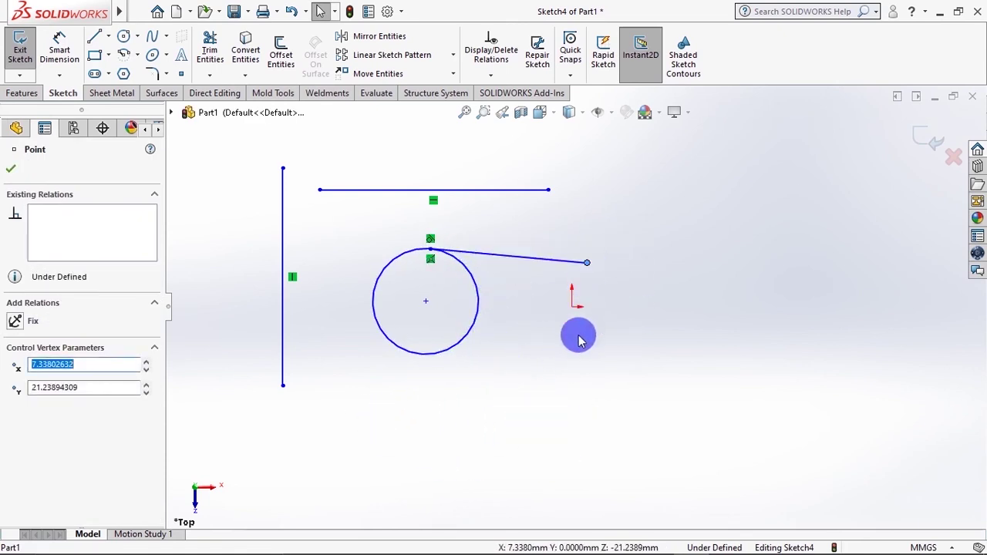
click(560, 347)
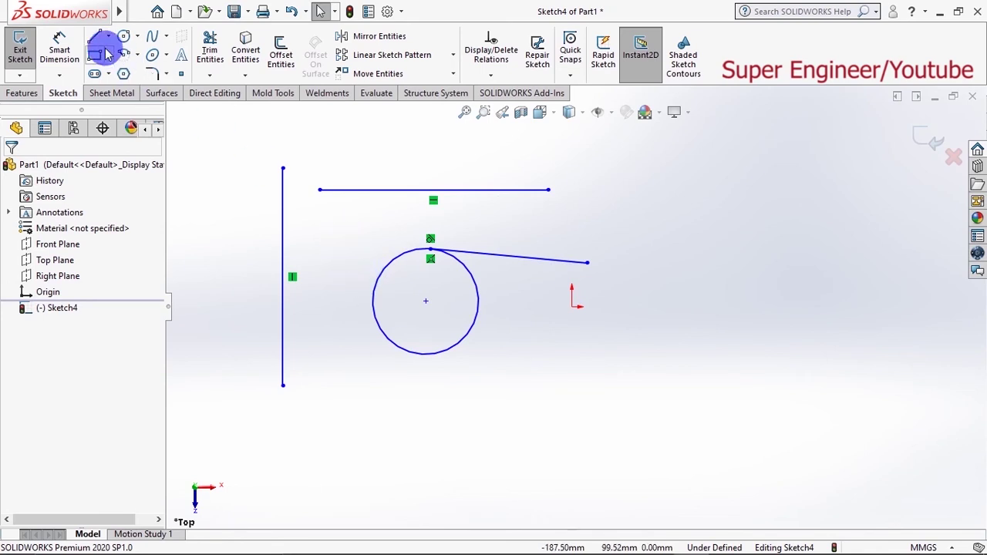
Draw a slanted line lower right of the origin and select it.
click(94, 35)
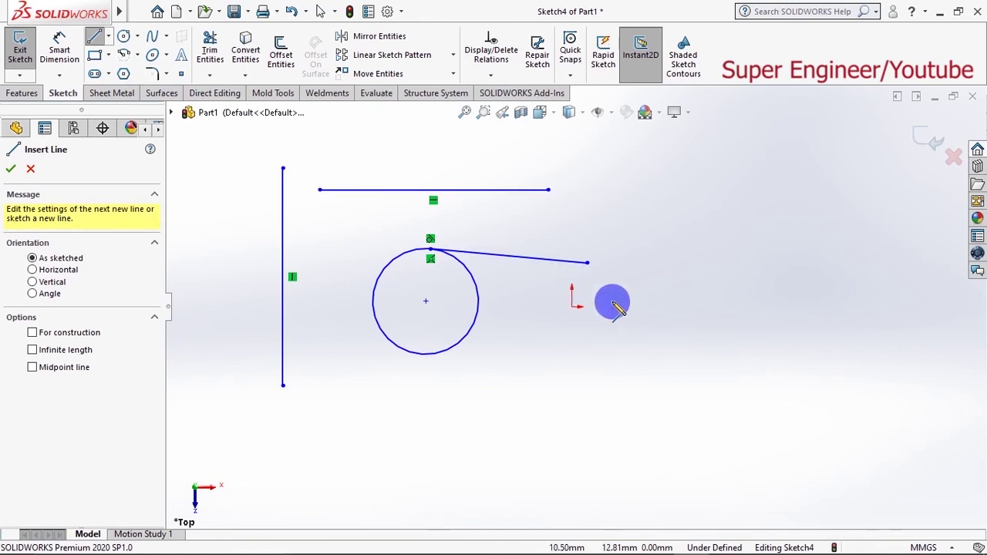
drag(645, 416, 801, 272)
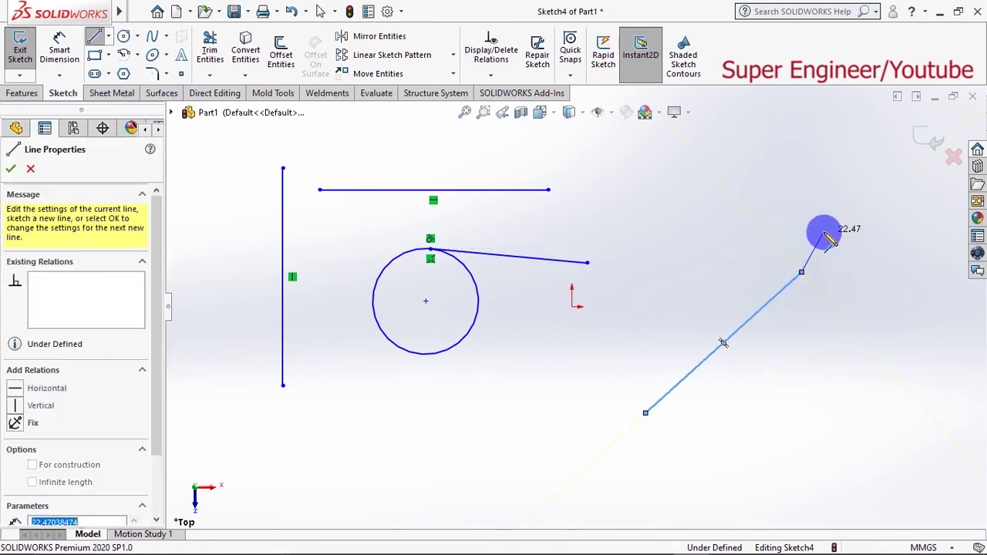
key(Escape)
right_click(725, 266)
click(755, 272)
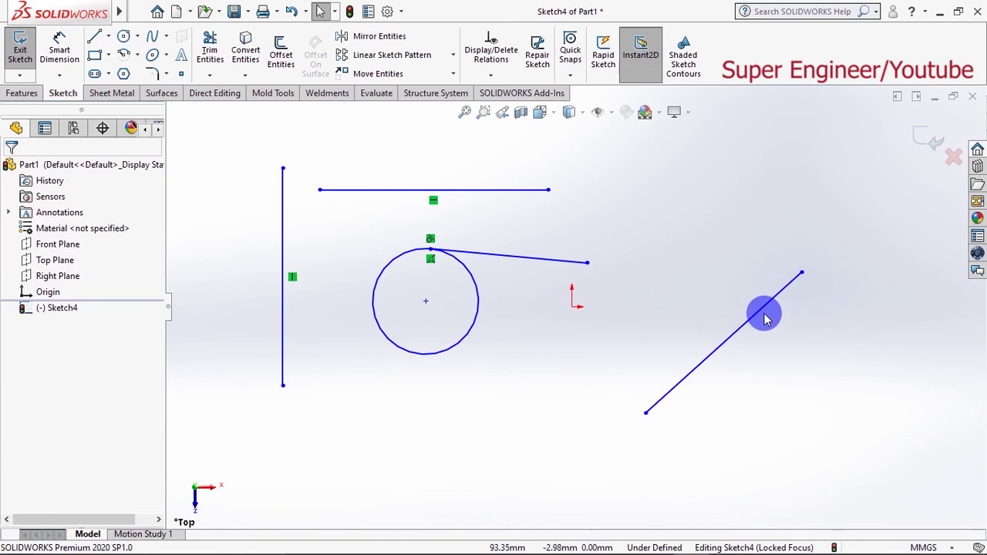
click(767, 313)
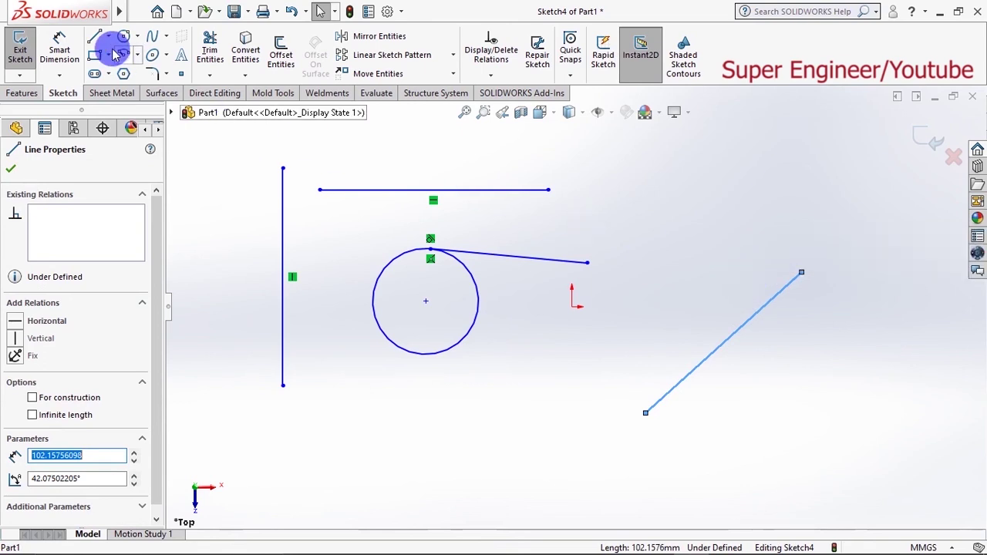
Draw a second line above it, parallel to the first slanted line.
click(95, 37)
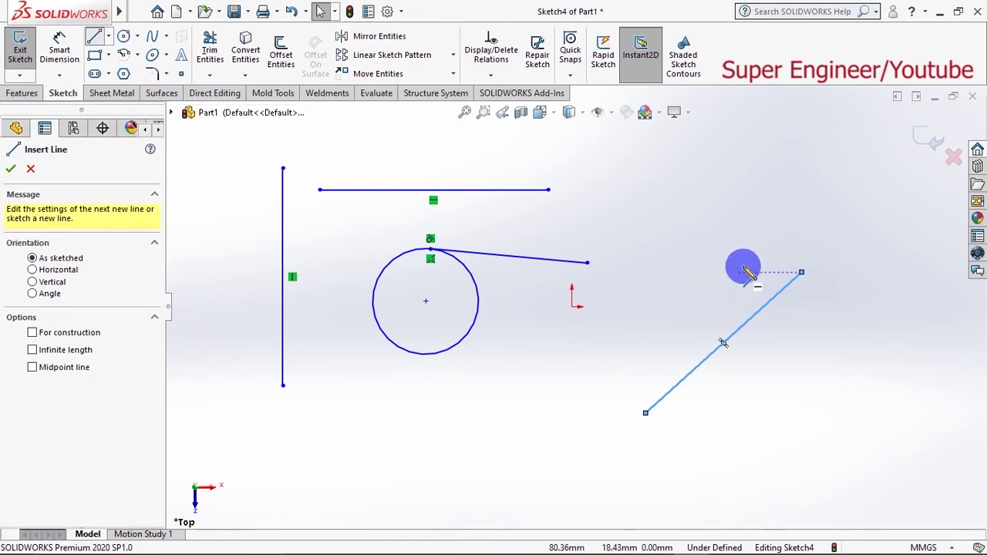
click(798, 267)
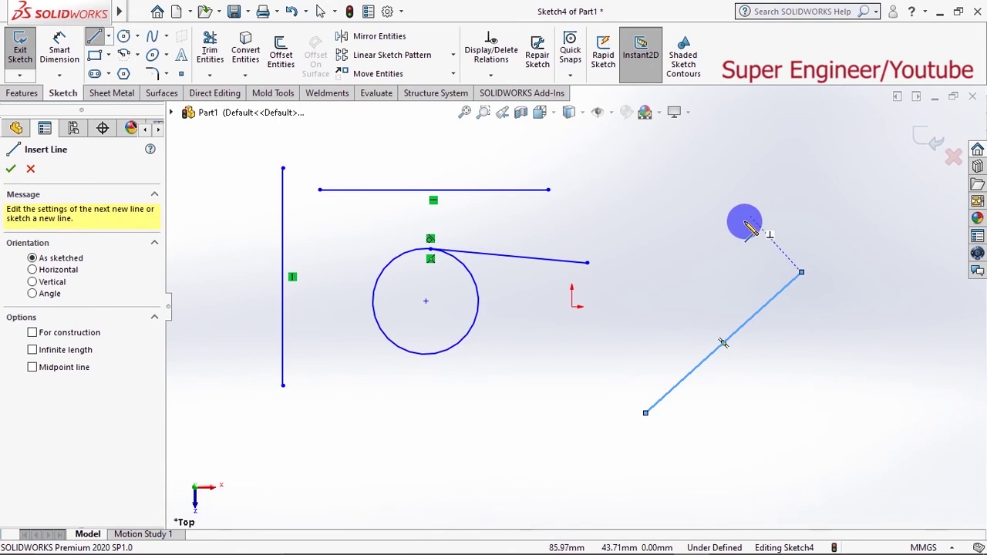
click(748, 225)
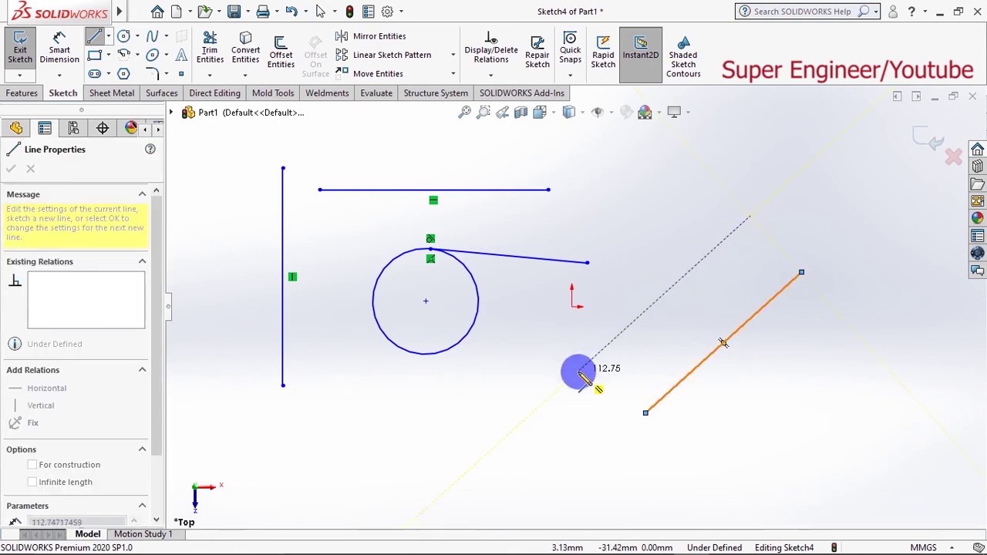
click(578, 373)
key(Escape)
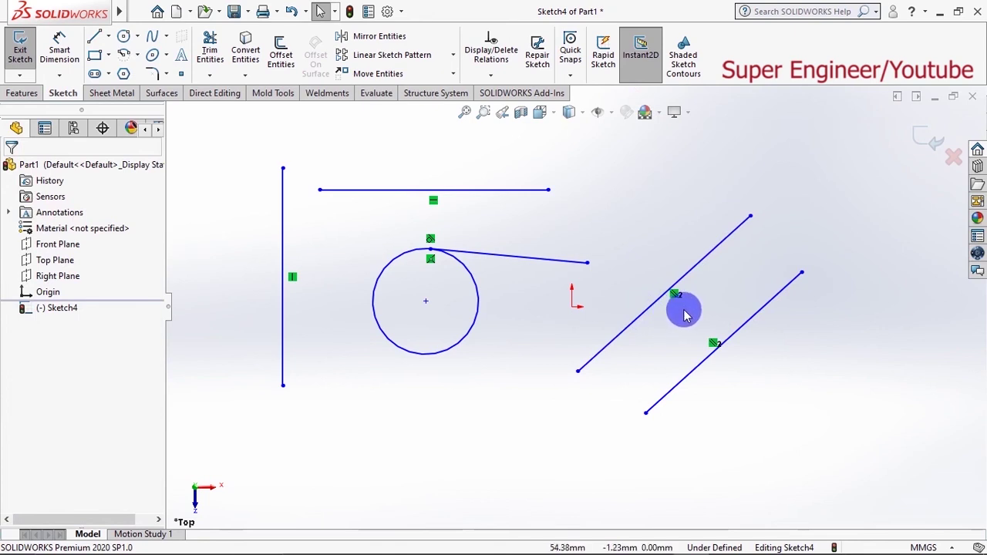
Drag both lines' top ends to re-angle them, then box-select all sketch entities.
mouse_move(751, 216)
mouse_down()
mouse_move(617, 182)
mouse_move(608, 205)
mouse_move(730, 208)
mouse_up()
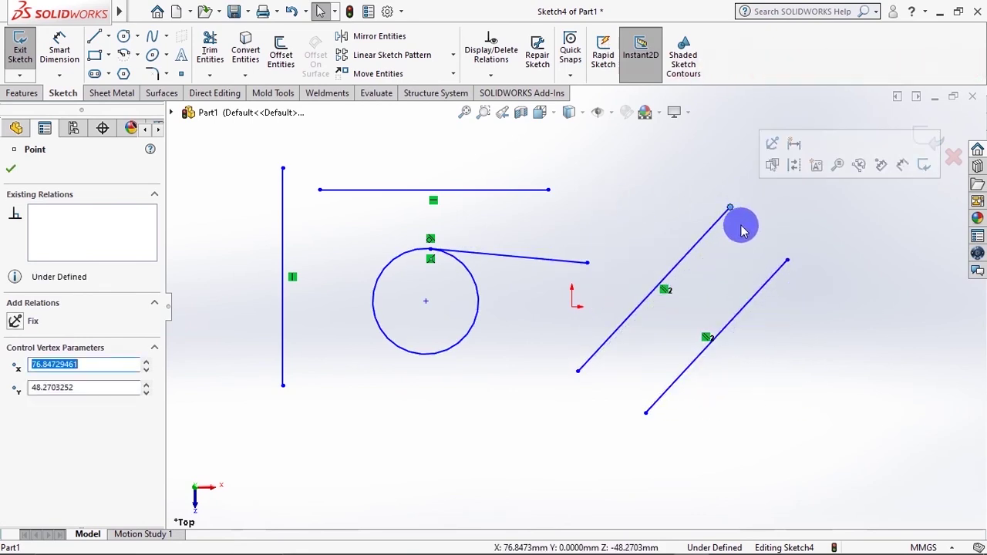
drag(787, 260, 828, 273)
click(828, 344)
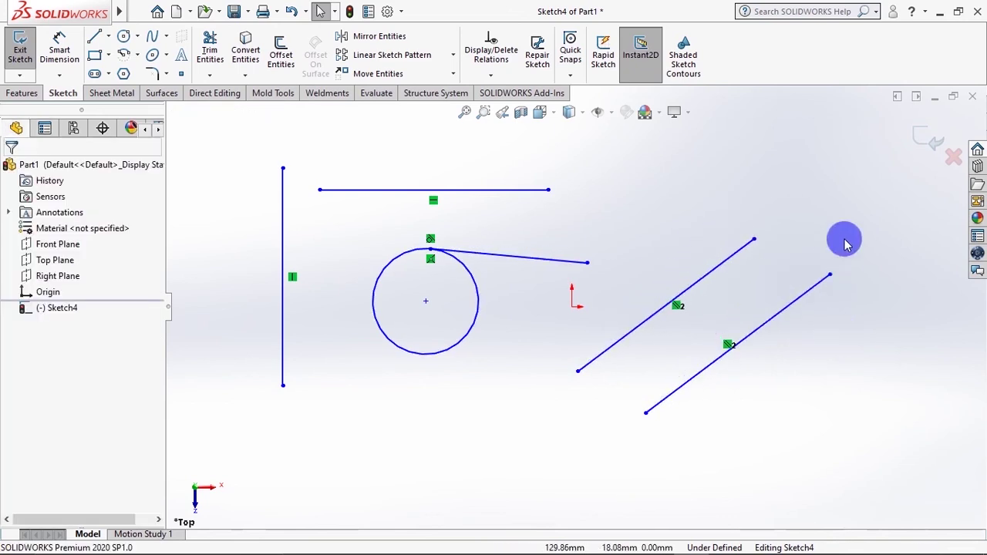
drag(847, 124, 266, 440)
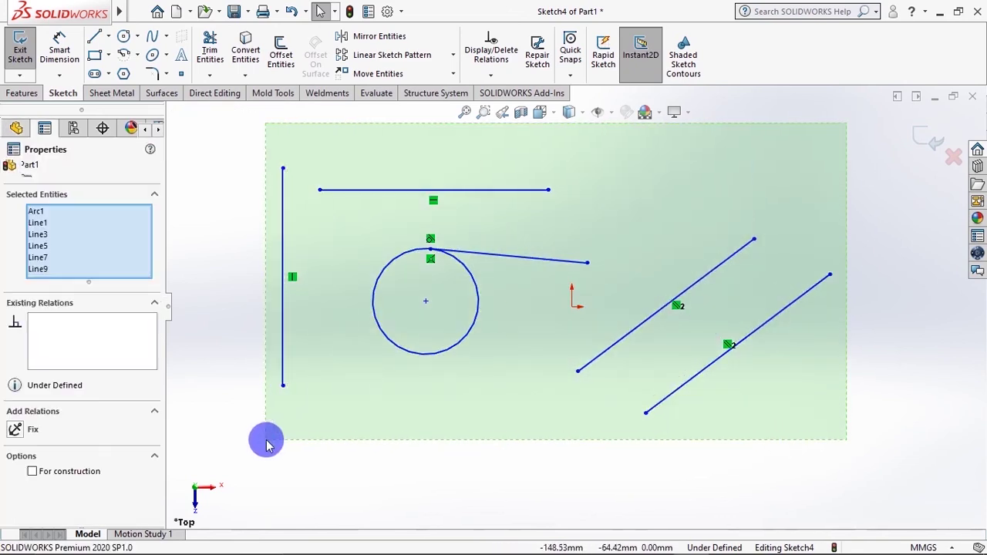
Delete the selected entities and draw one slanted line rising up-left of the origin.
key(Delete)
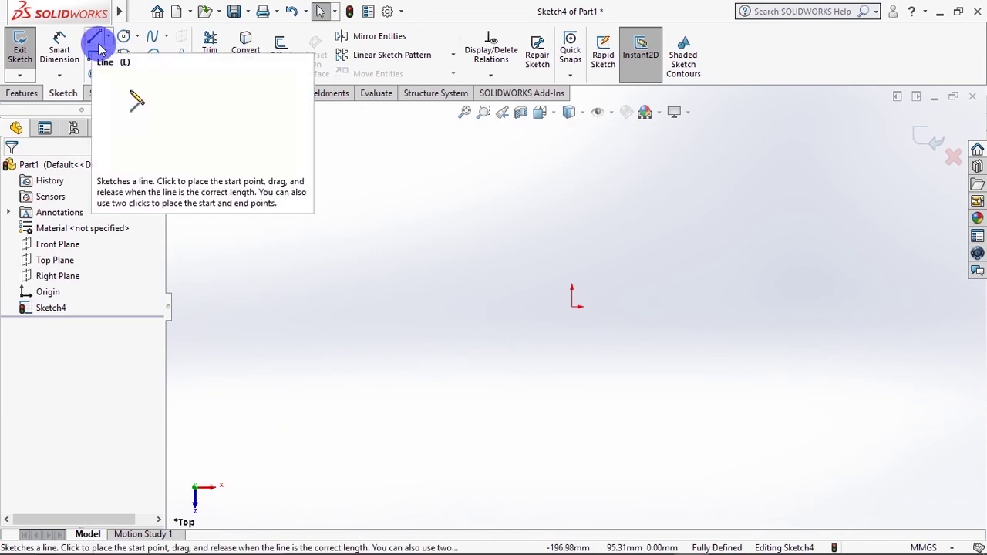
click(108, 36)
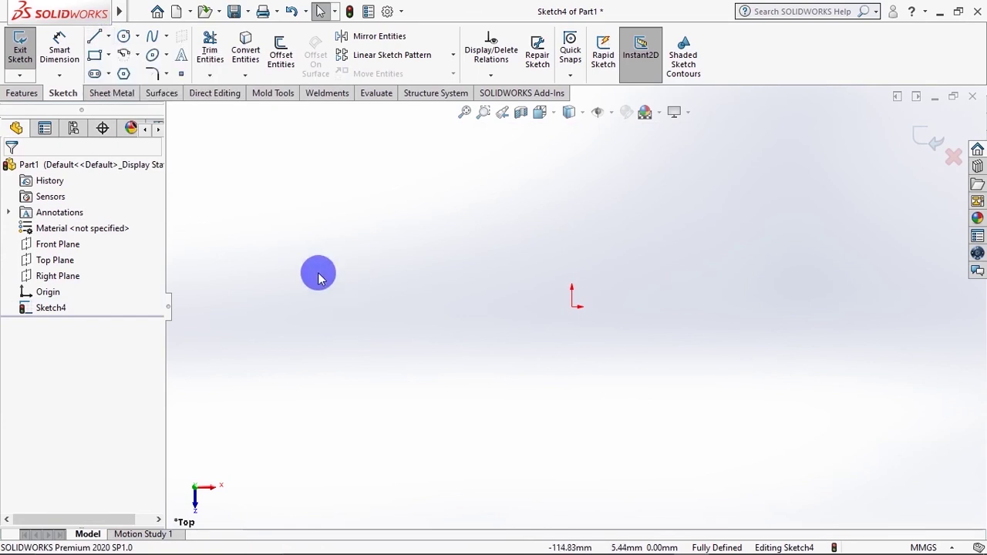
click(95, 36)
click(335, 296)
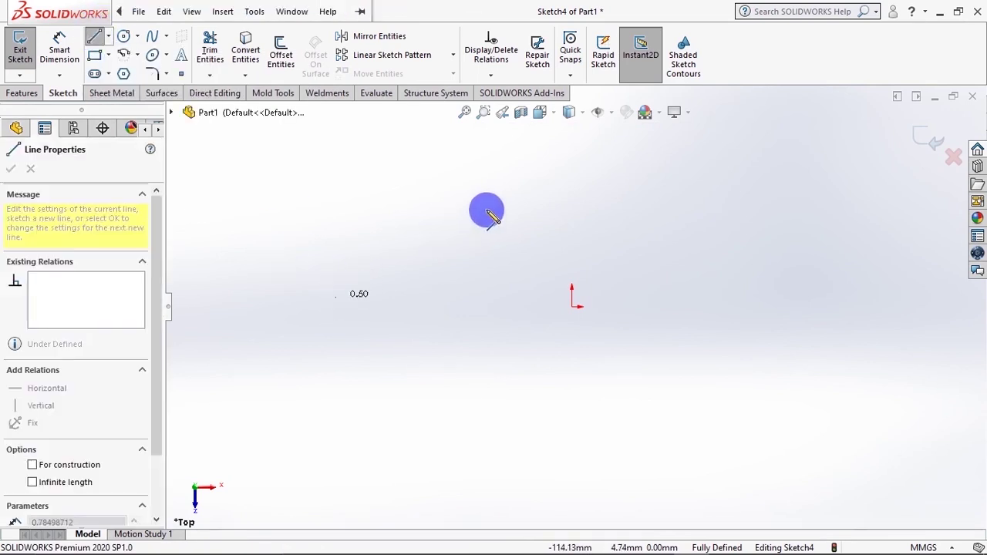
click(487, 209)
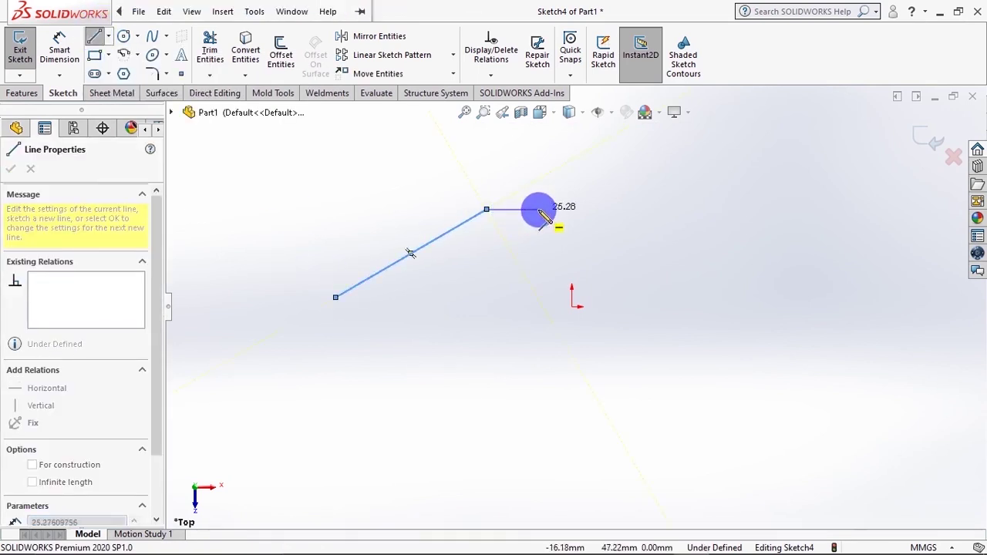
key(Escape)
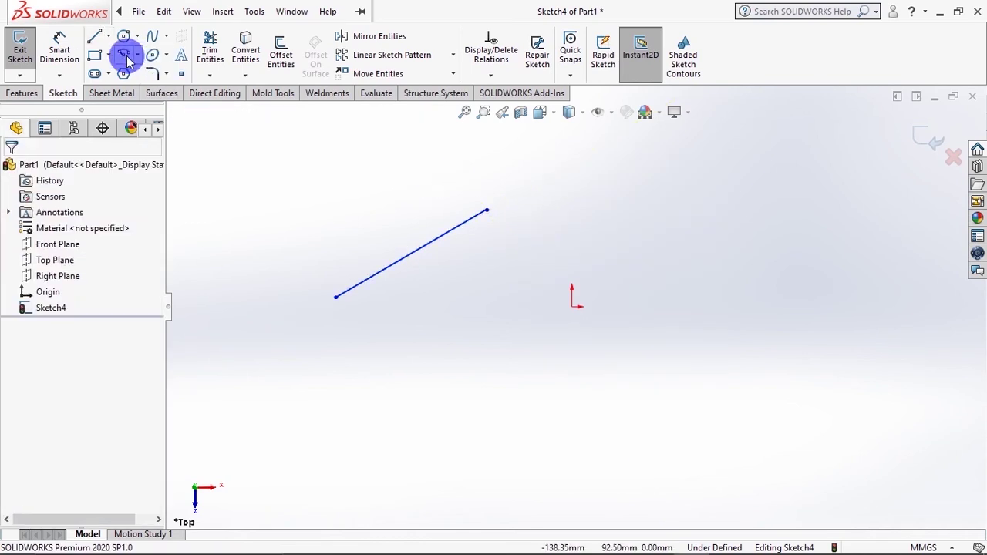
Draw a 3-point arc starting at the slanted line's upper end.
click(122, 55)
click(113, 221)
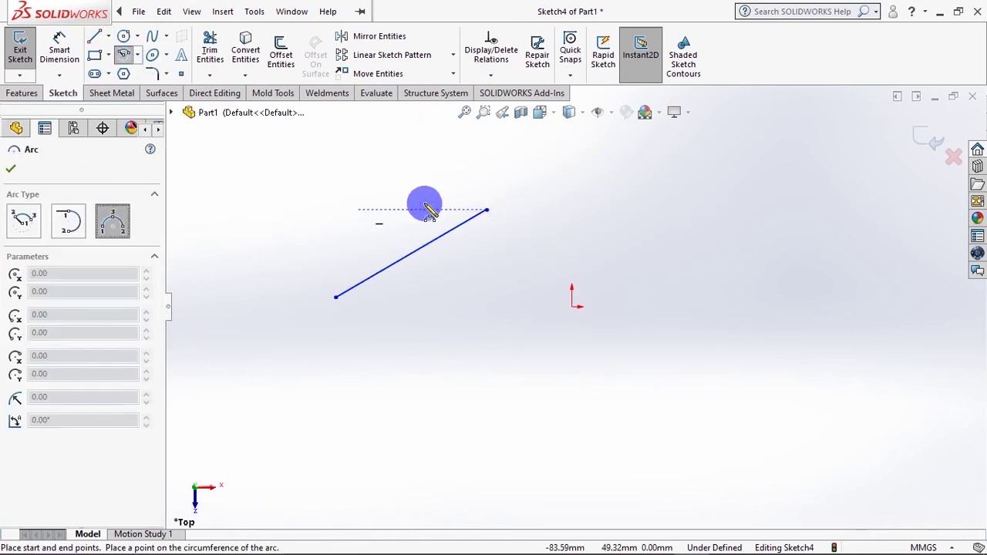
click(488, 209)
click(582, 193)
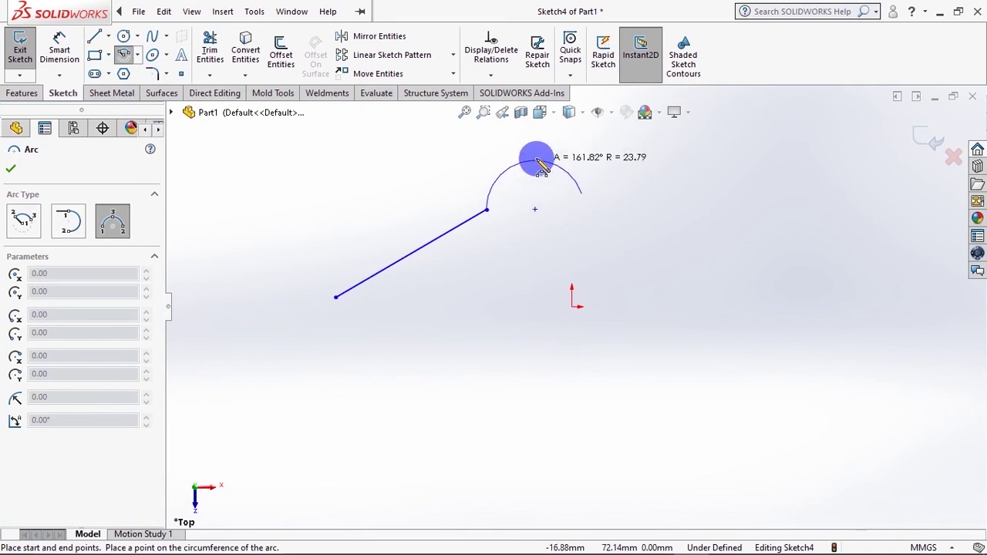
click(539, 165)
key(Escape)
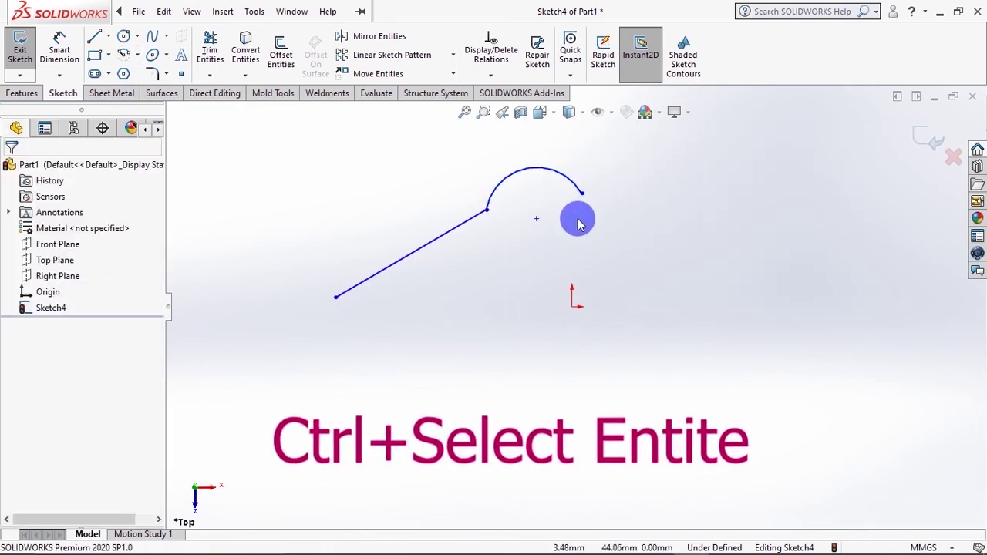
Add a Tangent relation between the arc and line, then stretch the arc's free end down-right.
click(500, 194)
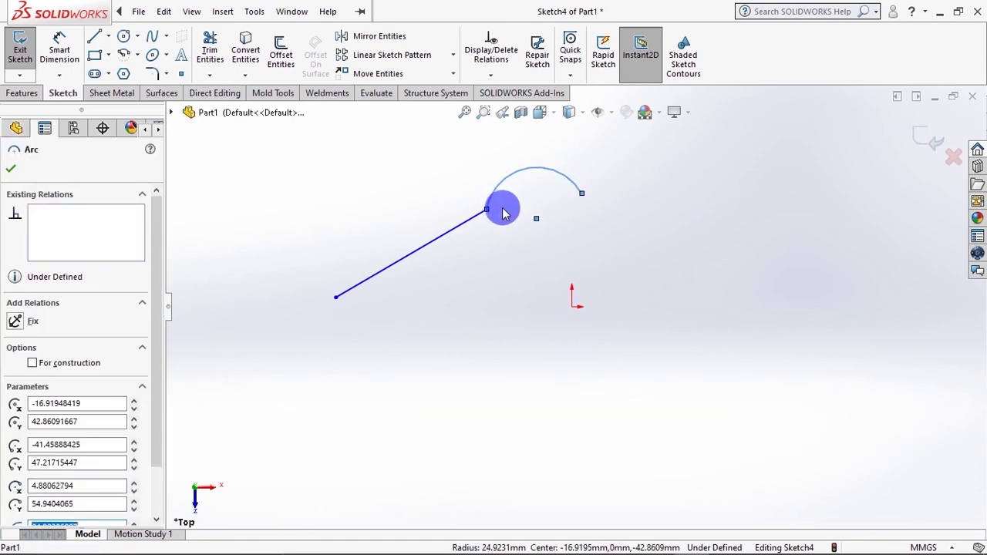
ctrl+click(472, 224)
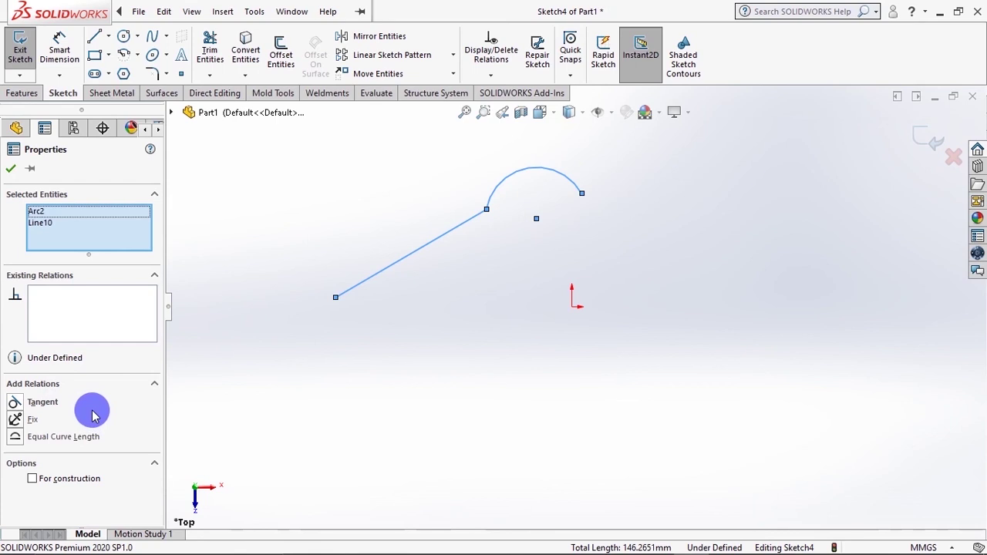
click(17, 404)
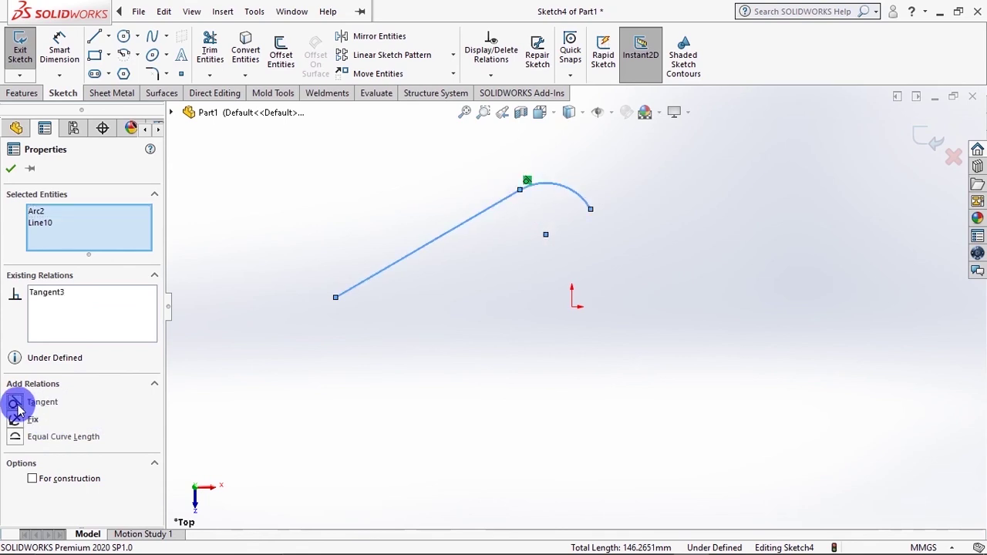
click(10, 171)
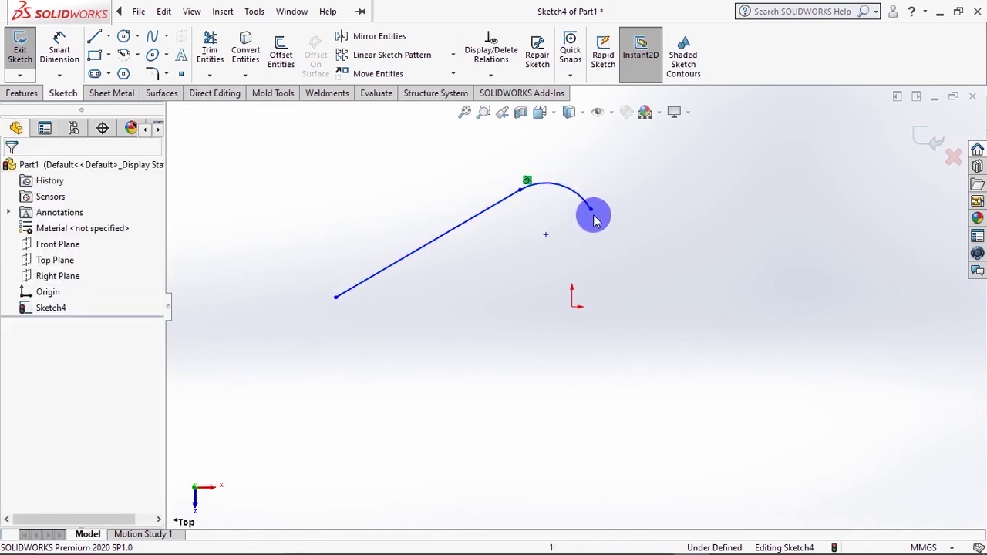
drag(690, 242, 697, 236)
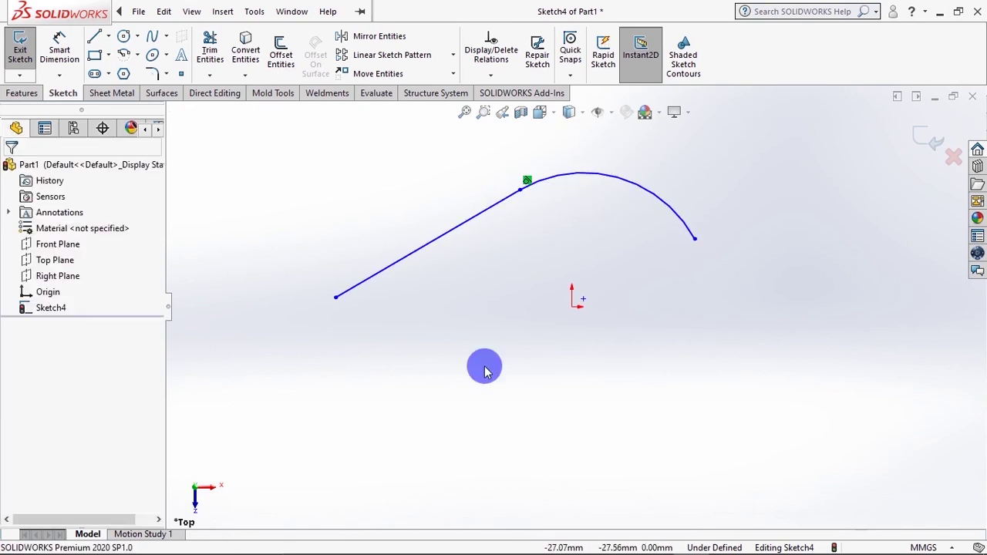
Draw a new line below-right of the origin using the L shortcut.
key(l)
click(717, 336)
click(526, 460)
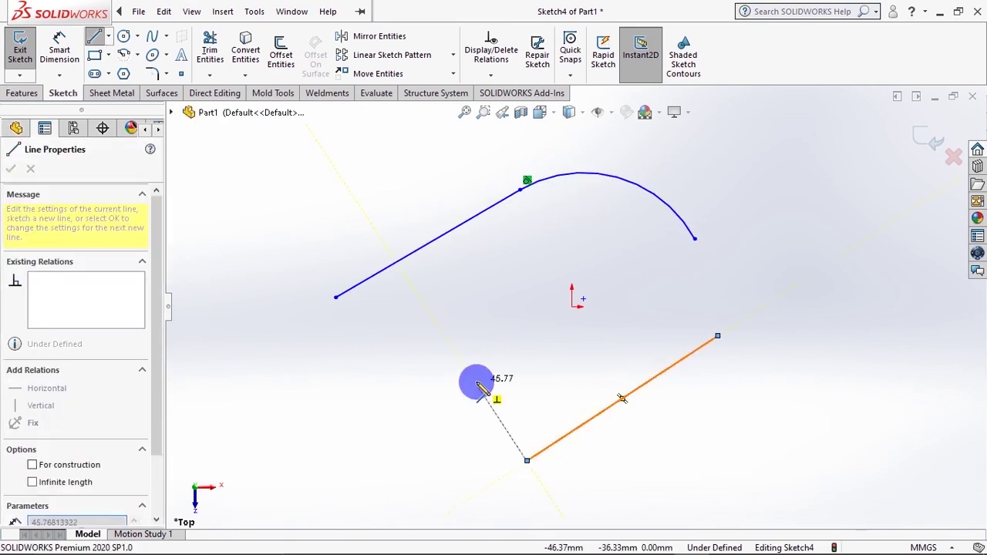
key(Escape)
Make the new line vertical, lengthen it upward, and fit the sketch in view.
click(582, 436)
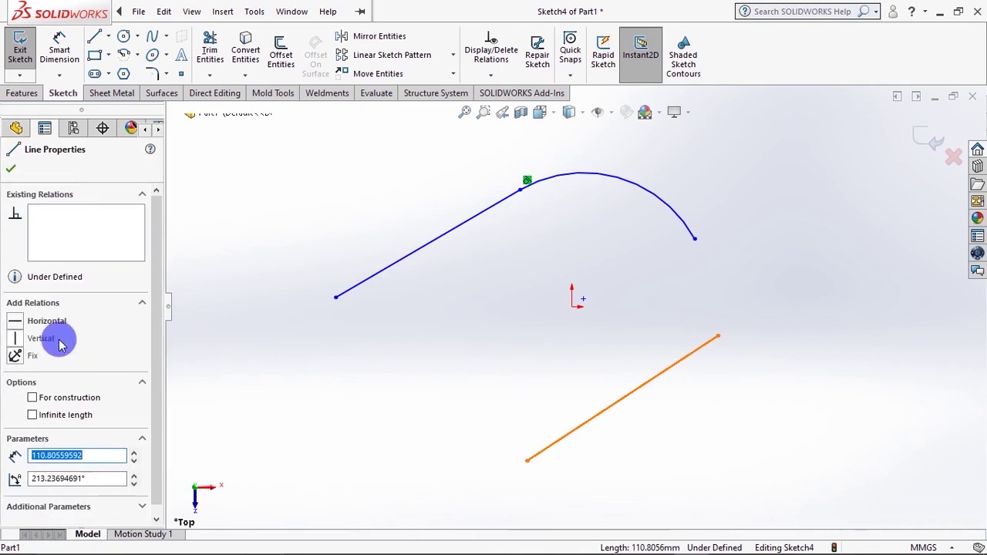
click(17, 339)
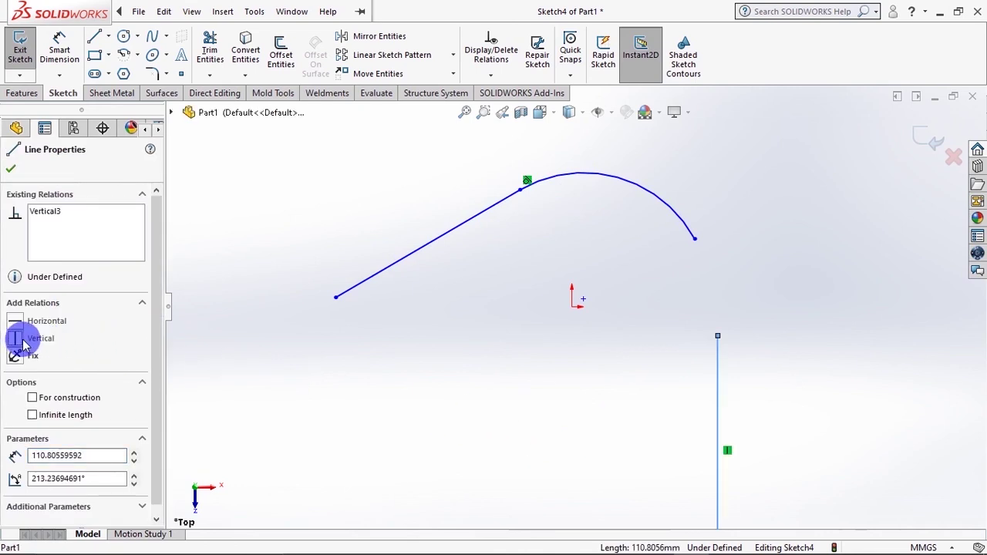
click(16, 171)
mouse_move(717, 336)
mouse_down()
mouse_move(733, 239)
mouse_move(730, 162)
mouse_up()
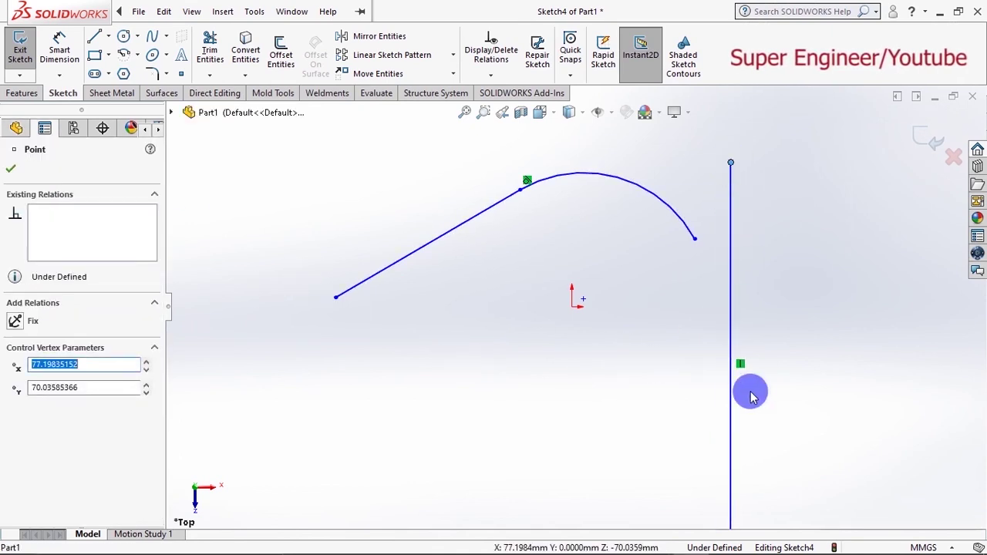
click(638, 445)
key(f)
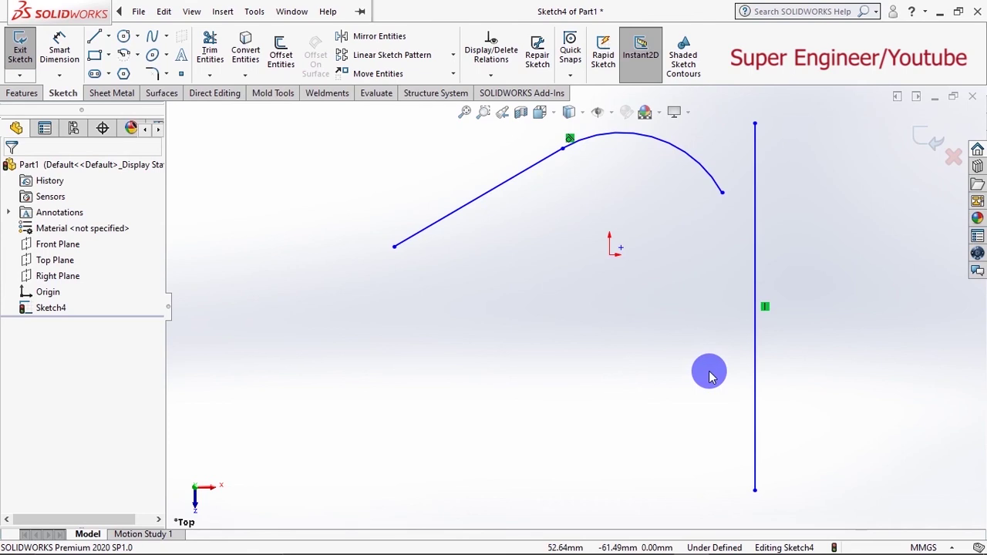
Delete the line's Vertical relation and drag its top end sideways to tilt it.
click(764, 308)
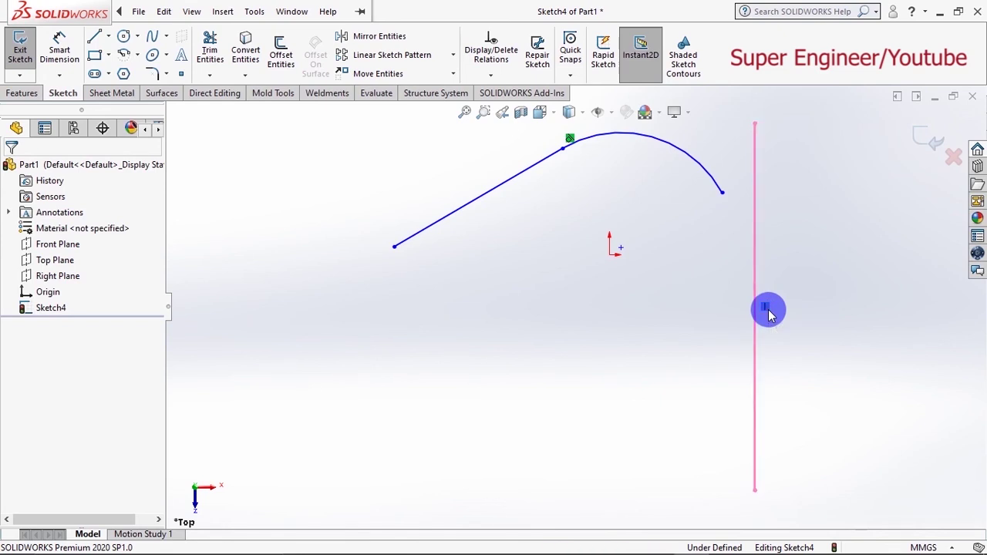
key(Delete)
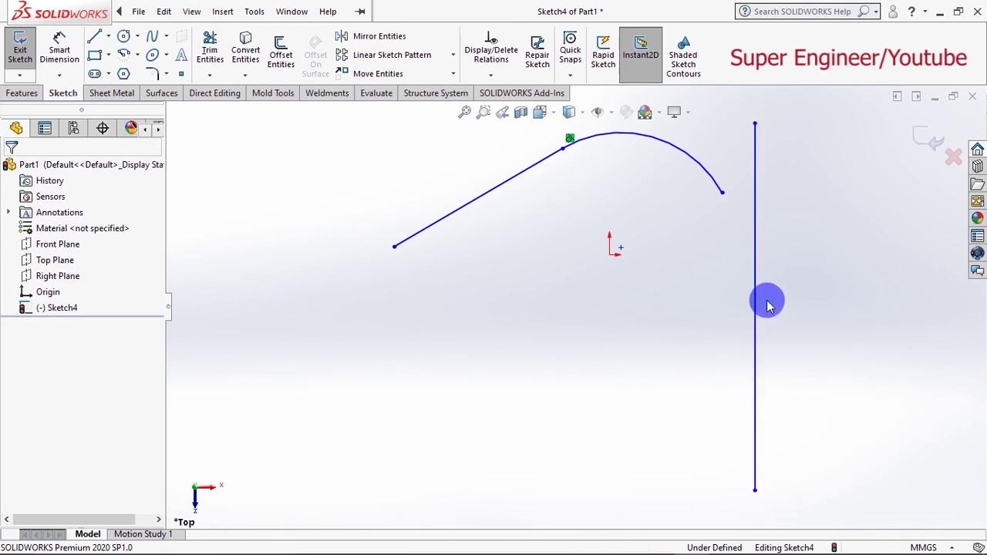
mouse_move(754, 124)
mouse_down()
mouse_move(744, 280)
mouse_move(839, 306)
mouse_move(730, 252)
mouse_up()
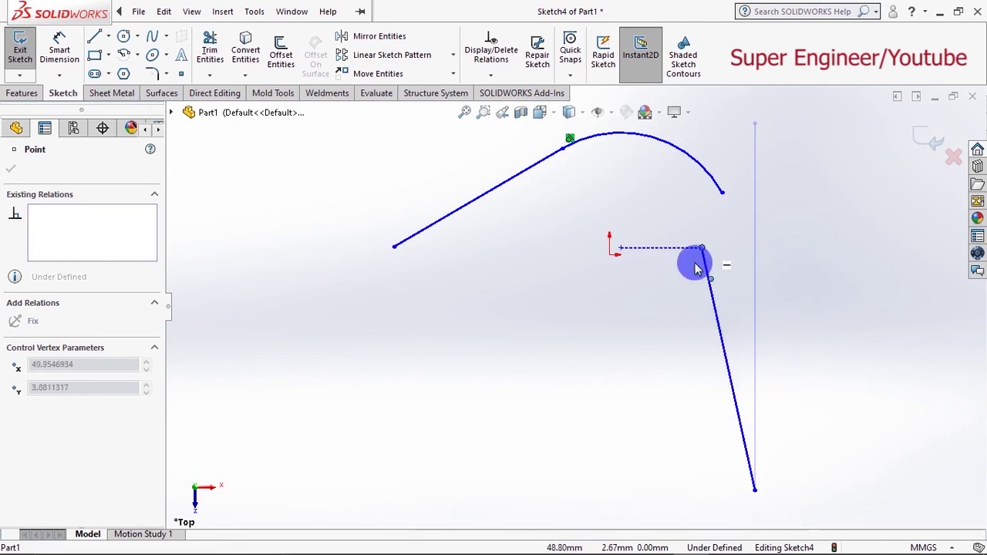
drag(730, 252, 791, 232)
click(666, 266)
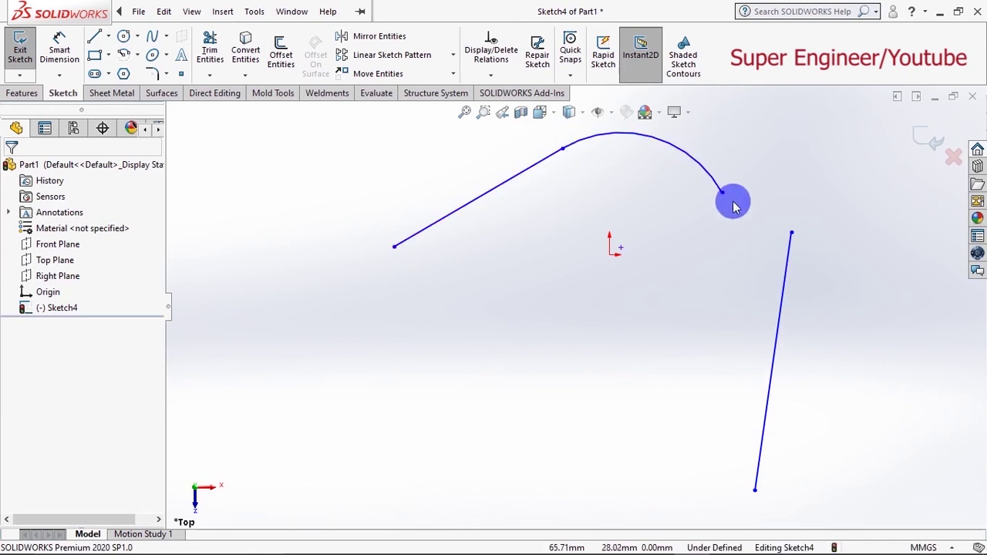
Pull the arc's free end back to shorten the arc.
drag(724, 194, 655, 223)
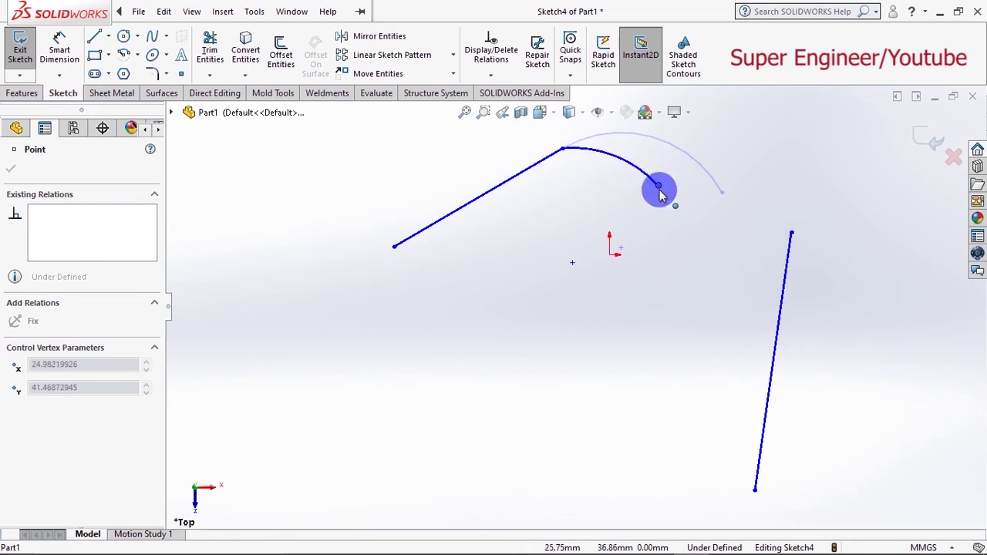
drag(655, 223, 655, 199)
click(564, 214)
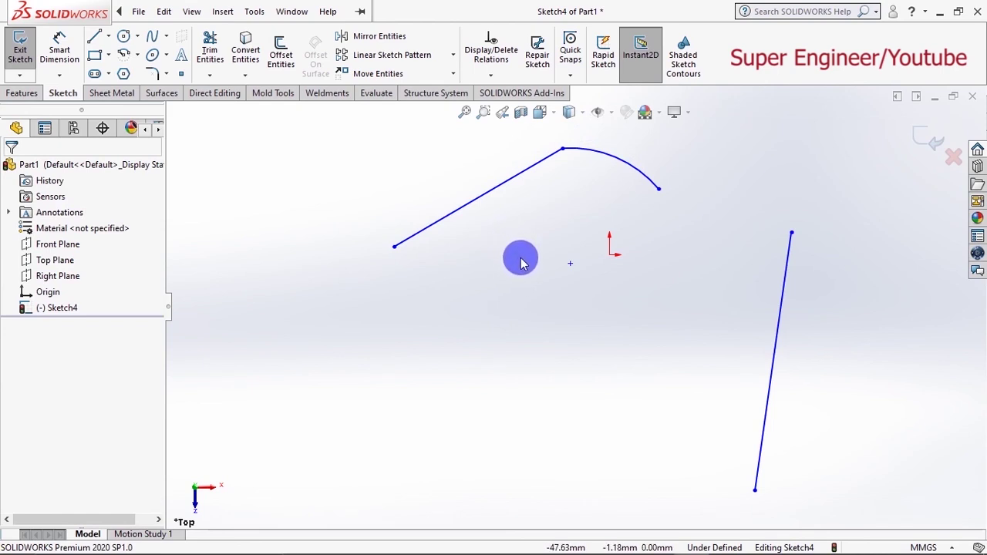
click(100, 40)
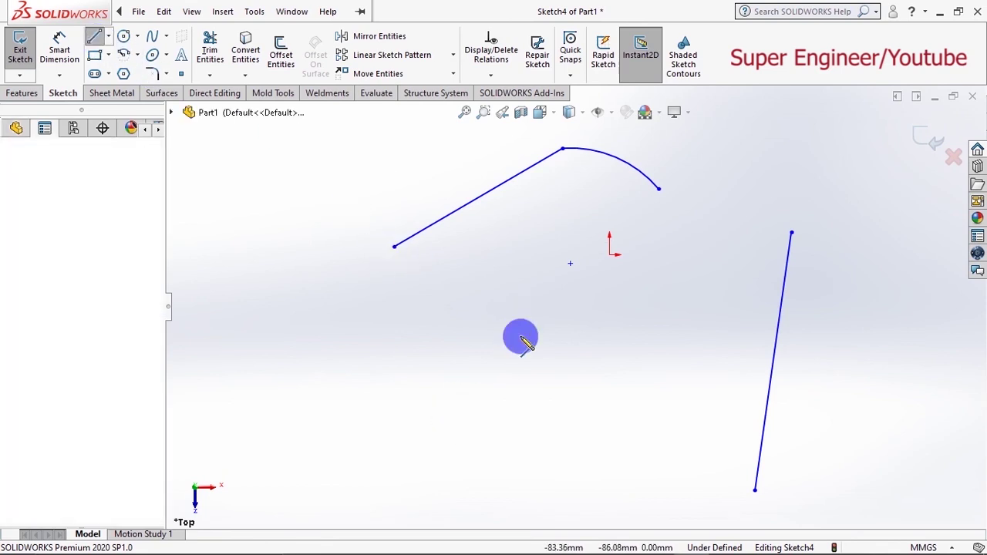
drag(451, 417, 637, 286)
right_click(516, 266)
click(529, 280)
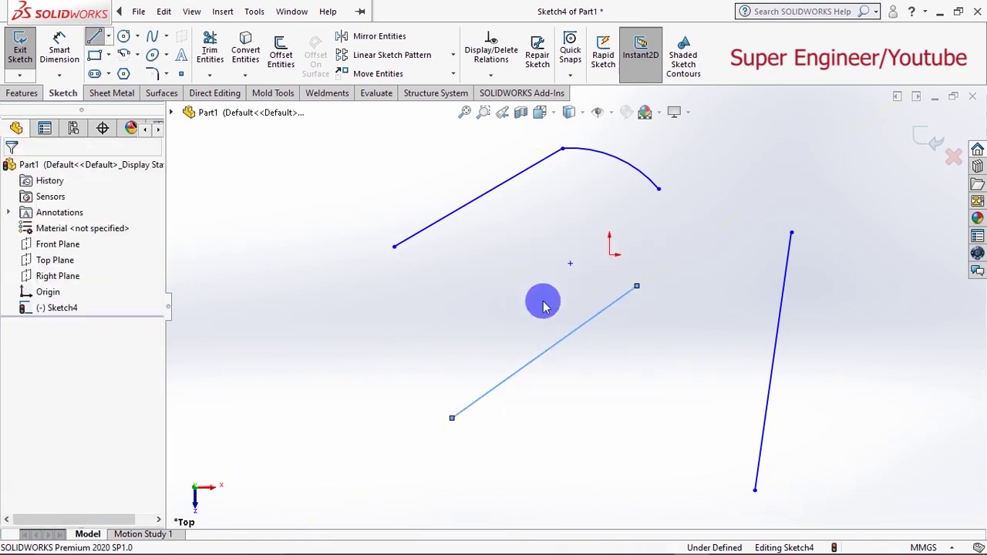
click(544, 352)
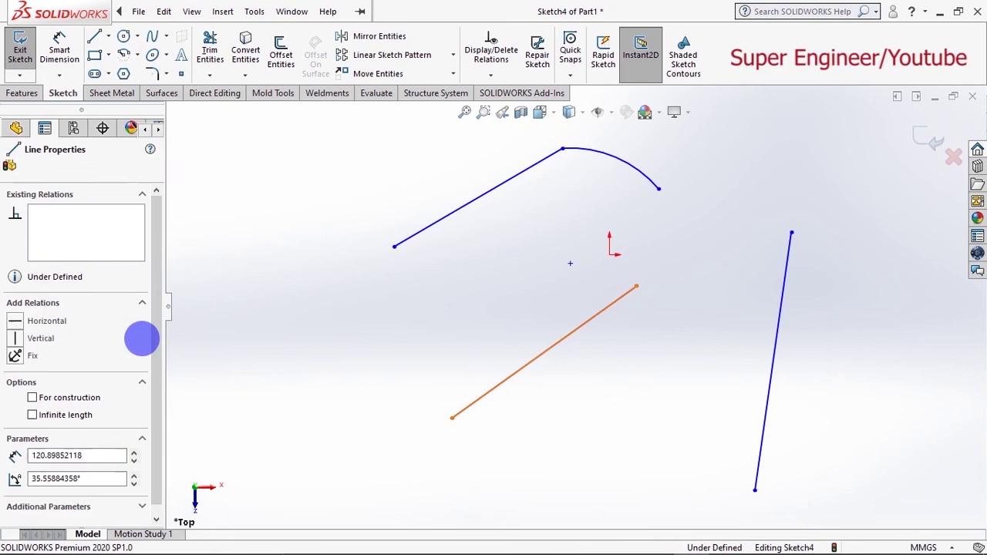
click(19, 330)
click(11, 168)
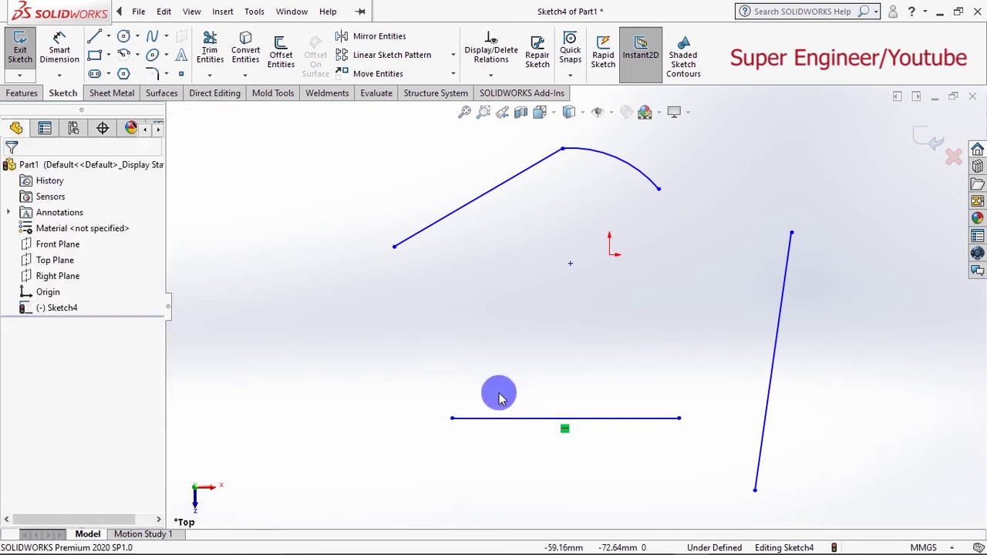
click(502, 417)
key(Delete)
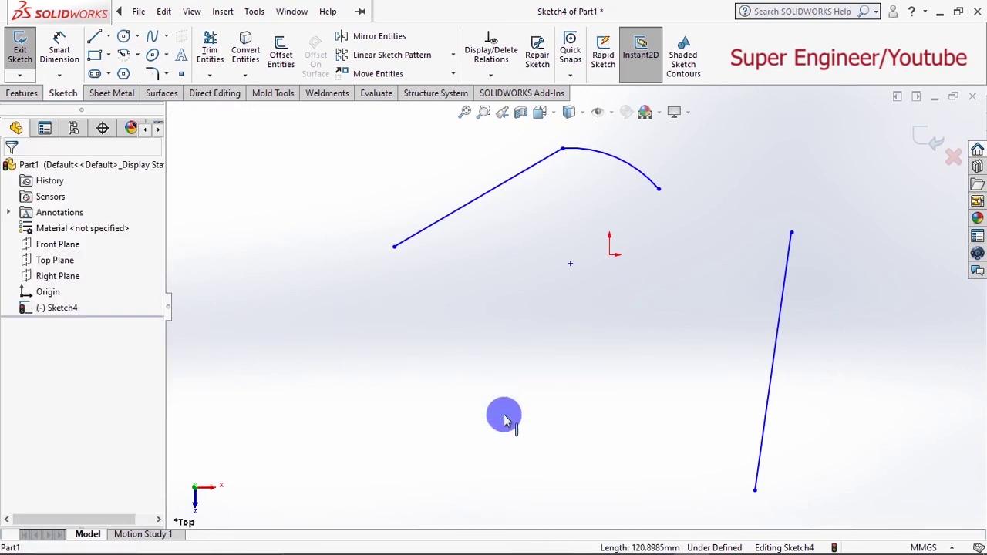